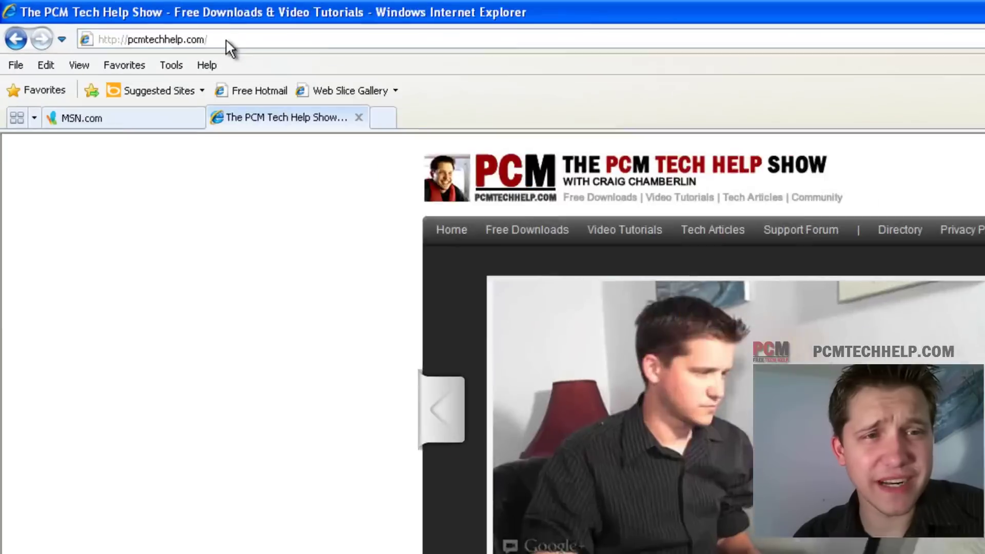
Go to pcmtechhelp.com in Internet Explorer.
left_click(126, 22)
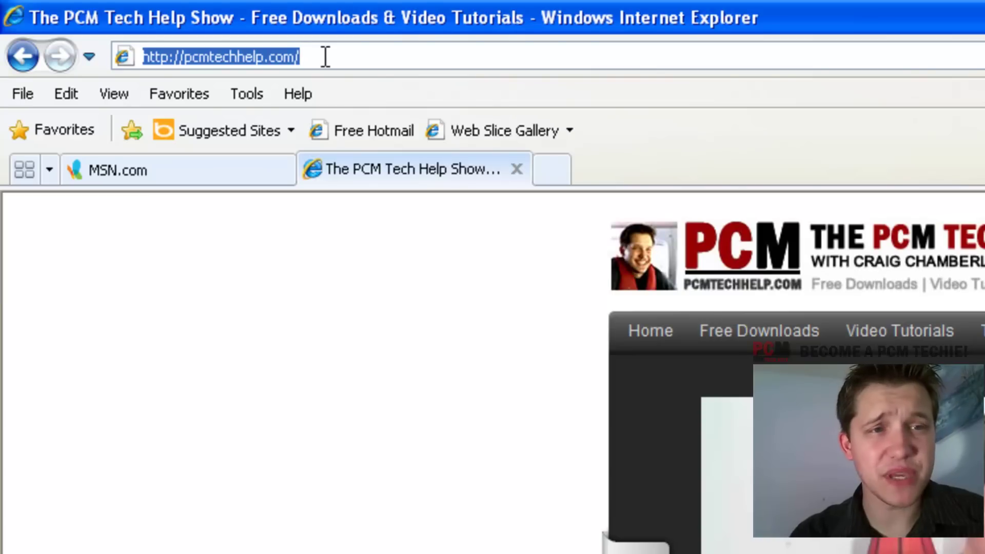
type("pcmtechhelp.com")
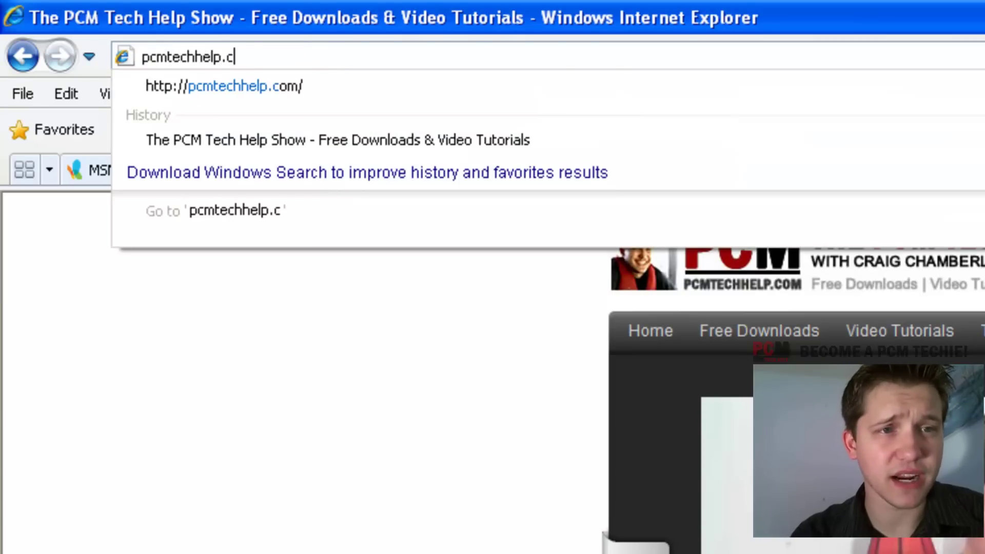
key("Return")
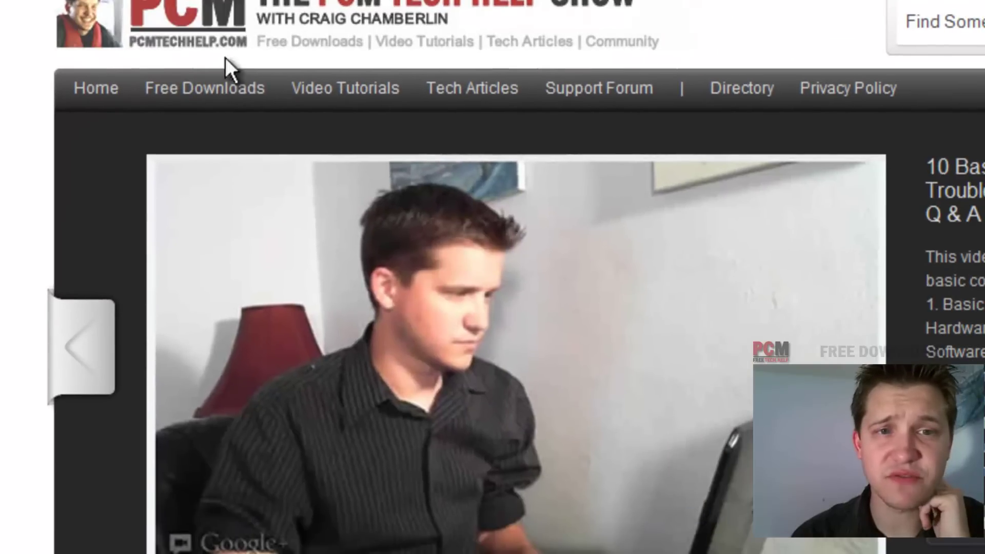
From the site's Free Downloads listings, open the Glary Utilities entry under System Tuning.
mouse_move(764, 327)
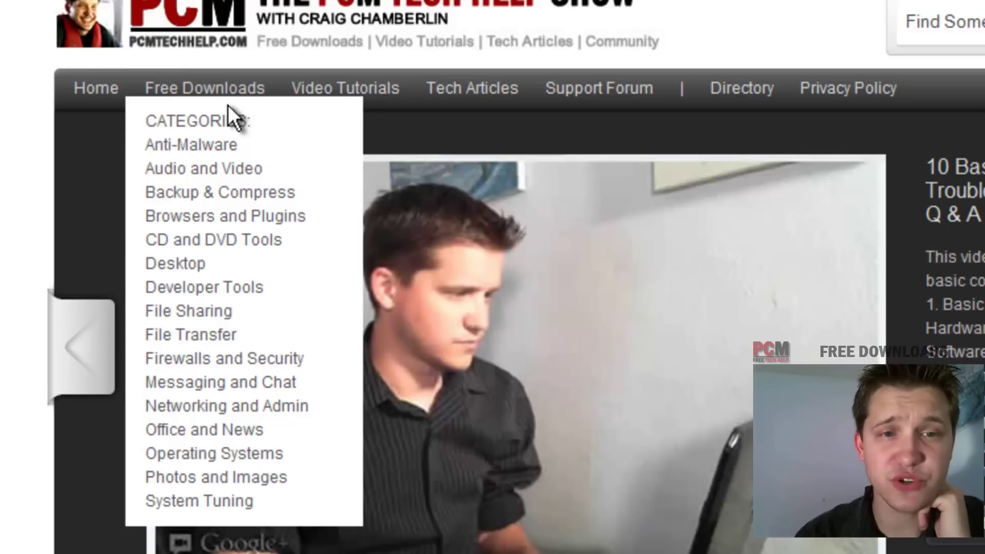
mouse_move(203, 504)
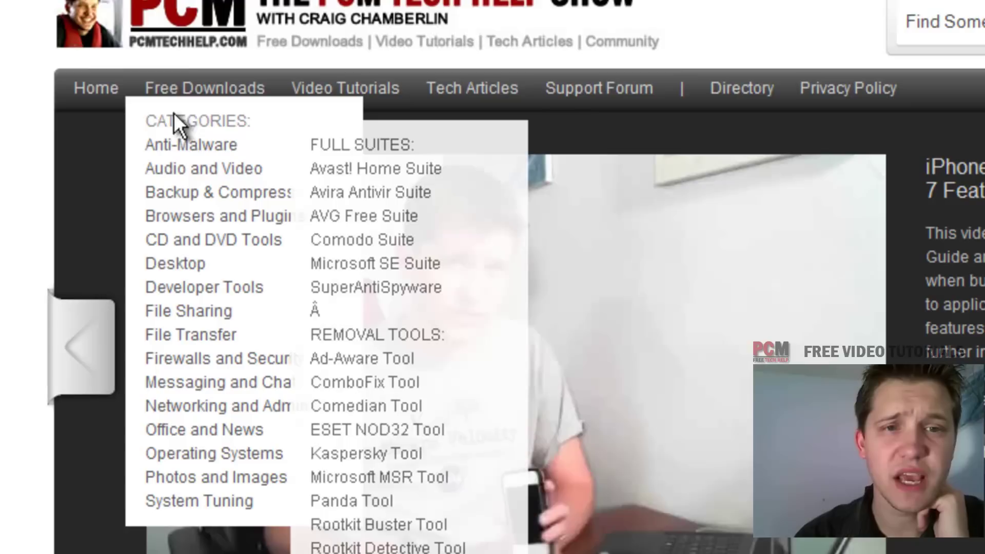
left_click(200, 93)
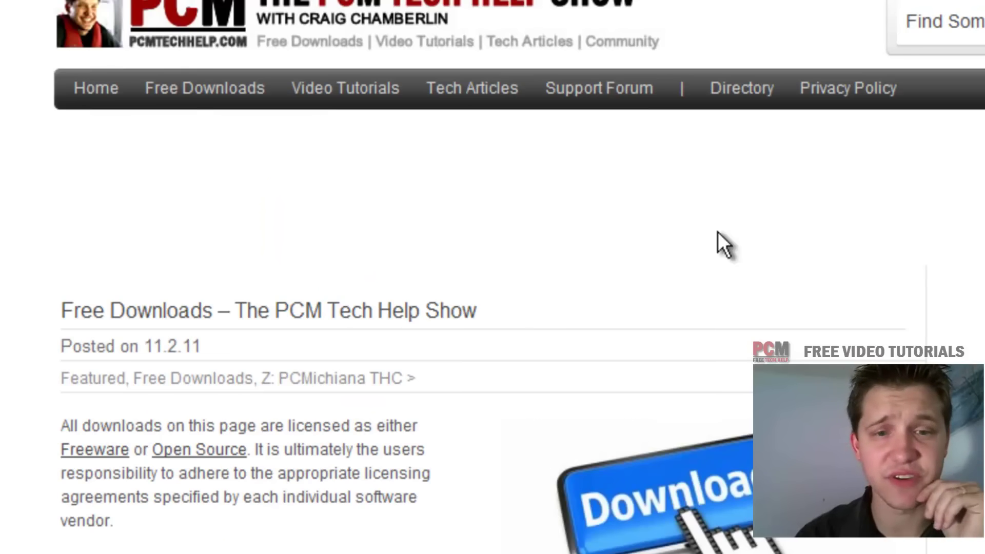
scroll(341, 328, "down", 20)
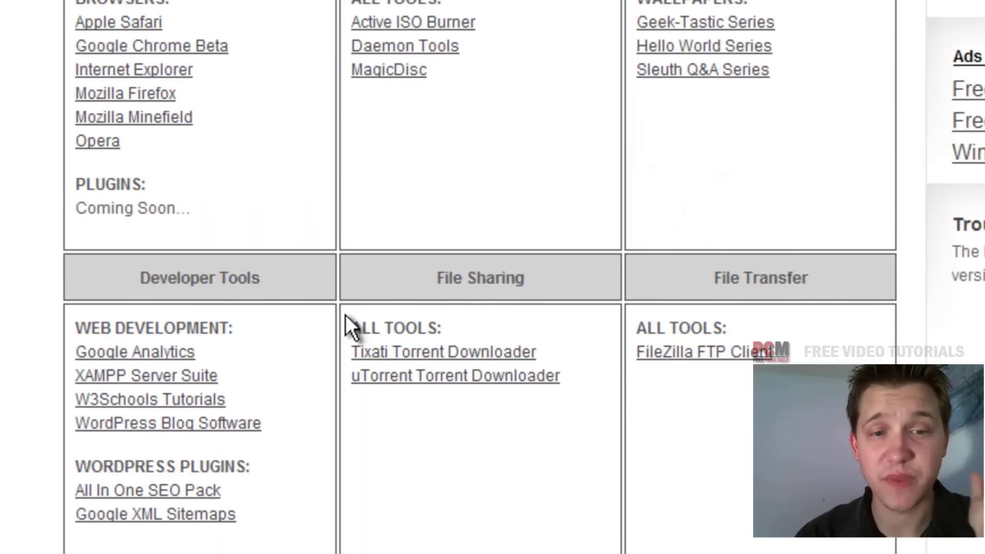
scroll(346, 308, "down", 15)
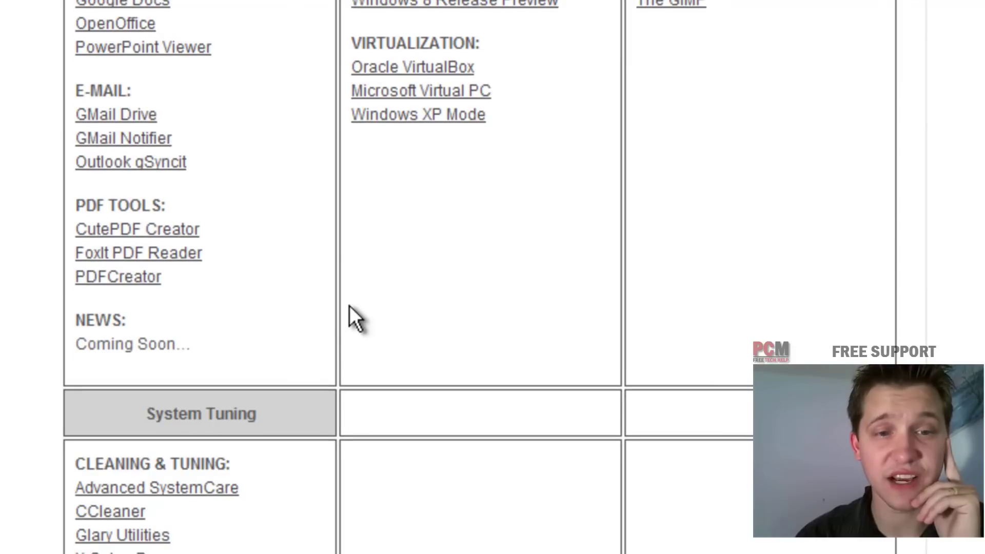
scroll(349, 305, "down", 2)
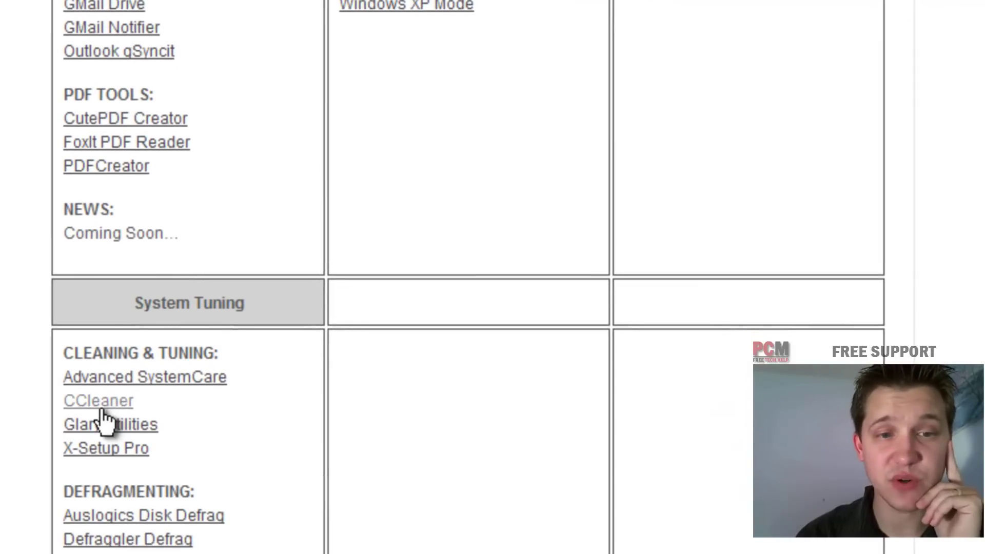
left_click(103, 410)
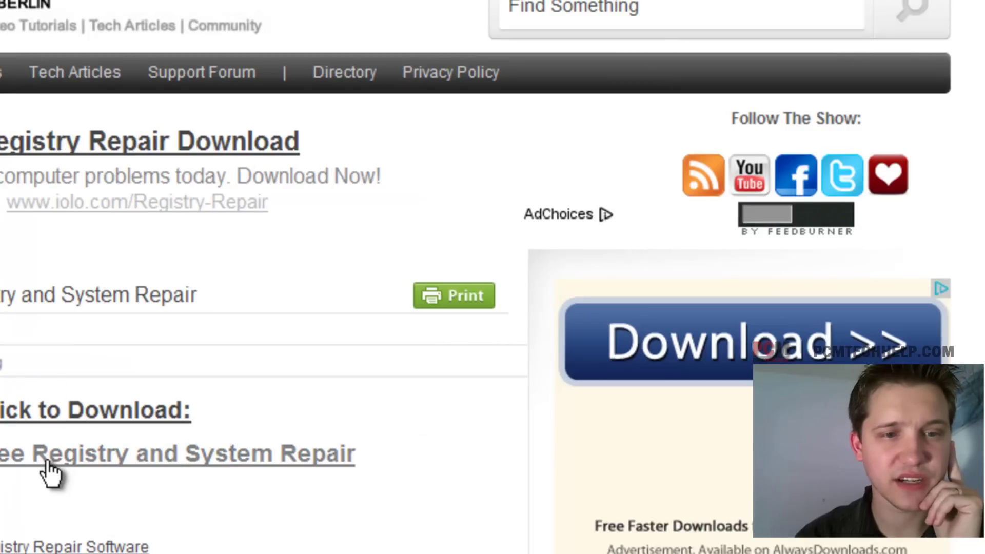
Download gusetup.exe from CNET via Free Registry and System Repair, allowing both security warnings.
left_click(46, 464)
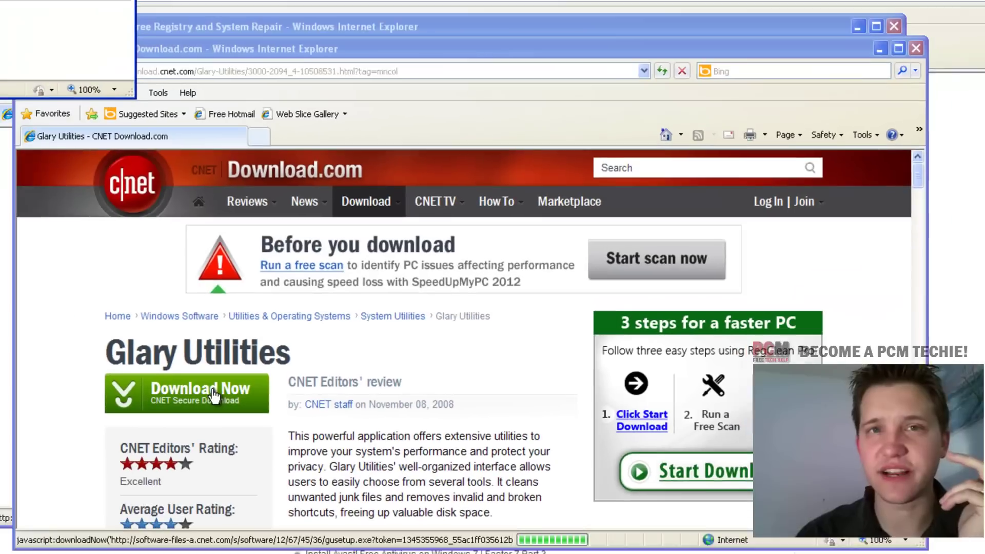
left_click(247, 393)
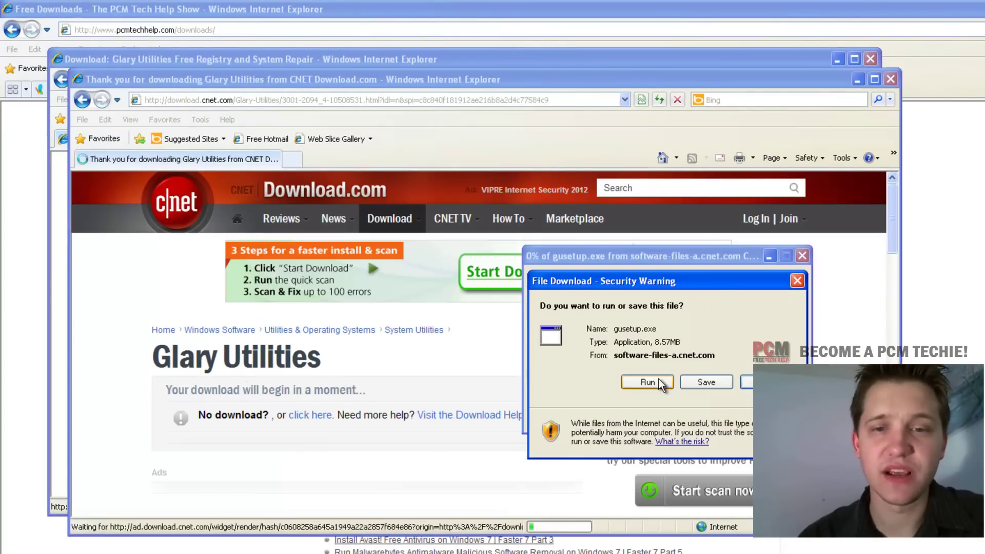
left_click(661, 386)
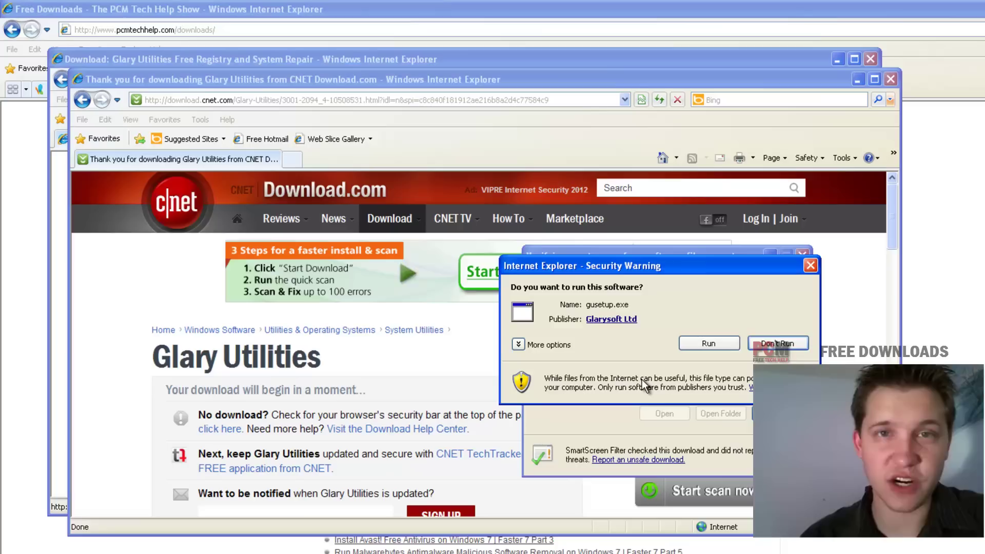
left_click(694, 348)
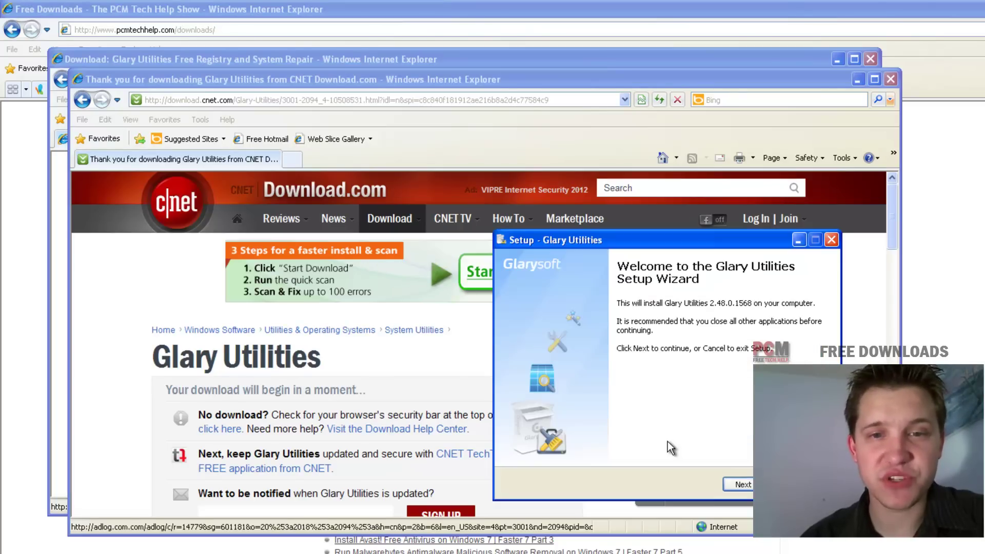
Accept the Glary Utilities licence agreement in the setup wizard.
left_click(745, 483)
left_click(590, 441)
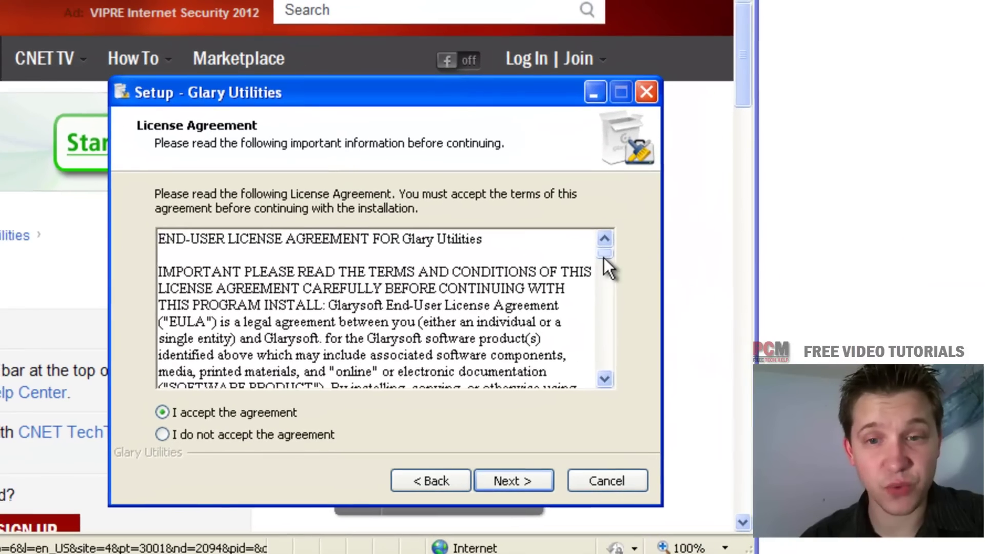
left_click_drag(804, 344, 806, 365)
left_click_drag(607, 293, 600, 247)
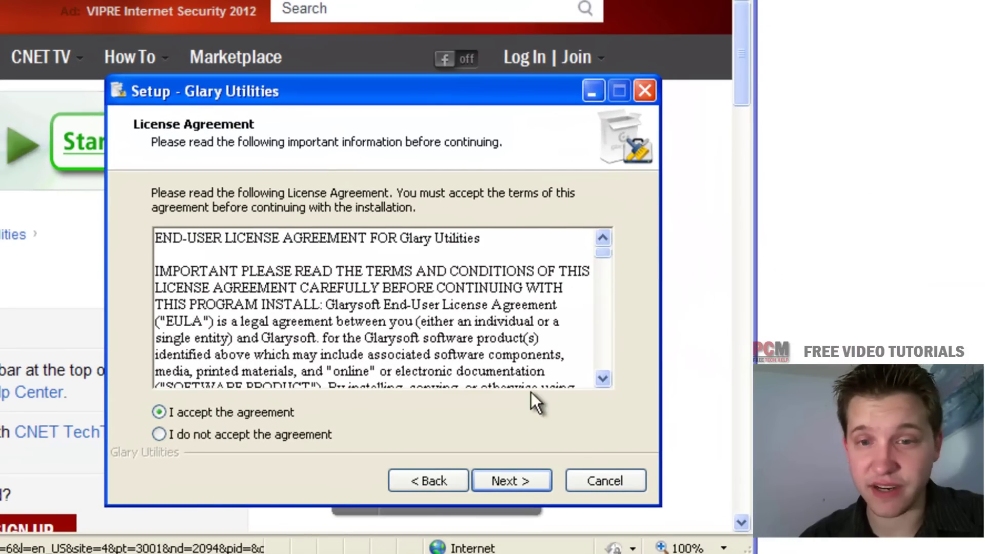
left_click(518, 482)
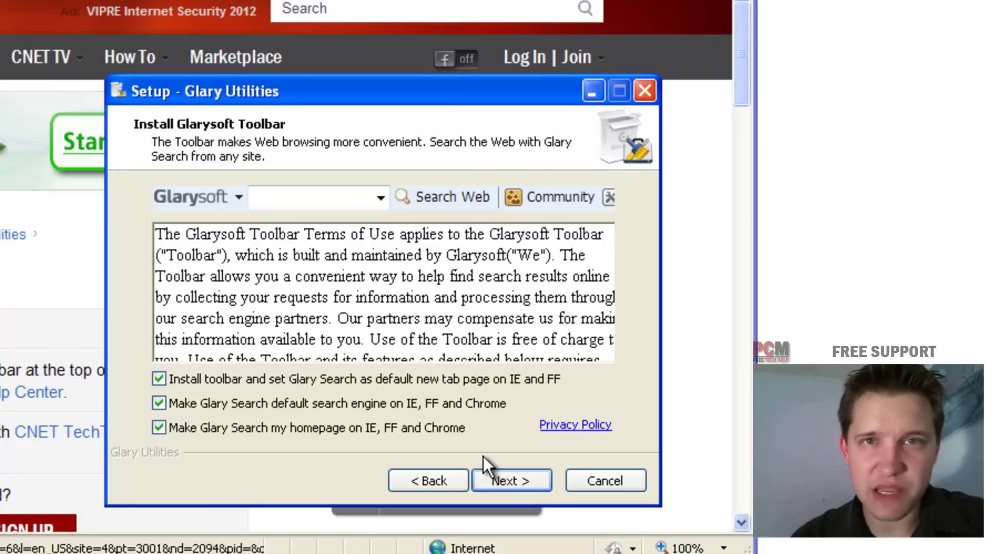
Decline the Glarysoft toolbar, Glary Search default search engine and homepage.
left_click(448, 379)
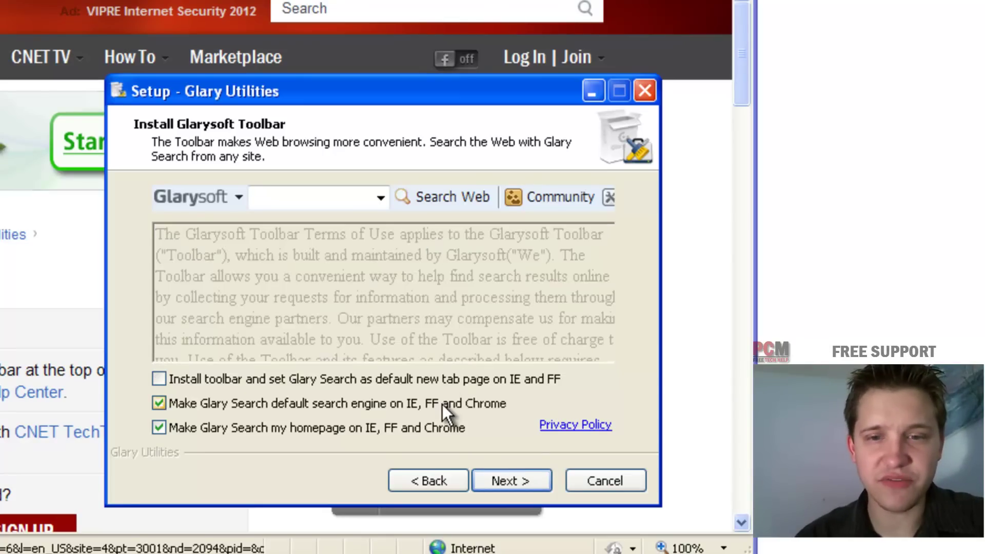
left_click(442, 404)
left_click(438, 426)
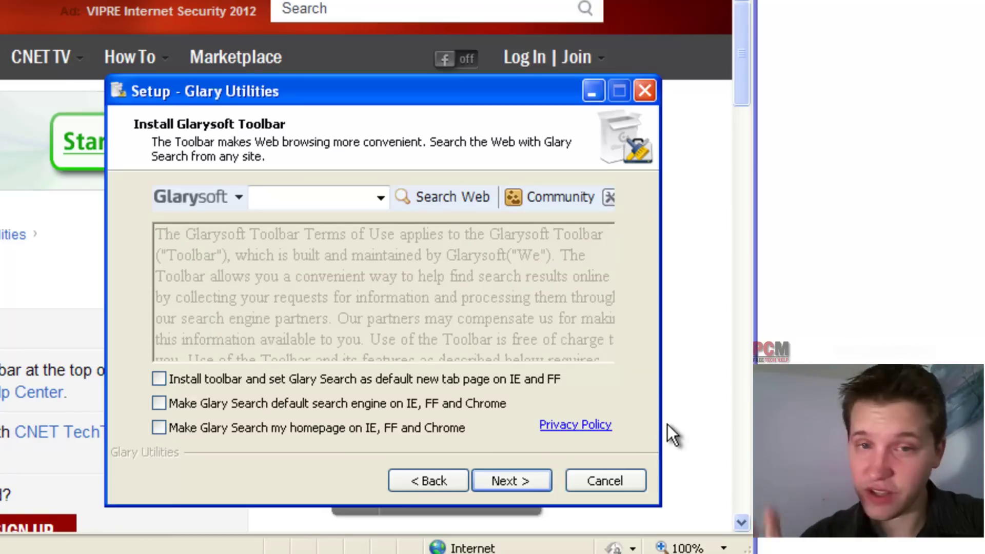
left_click(505, 482)
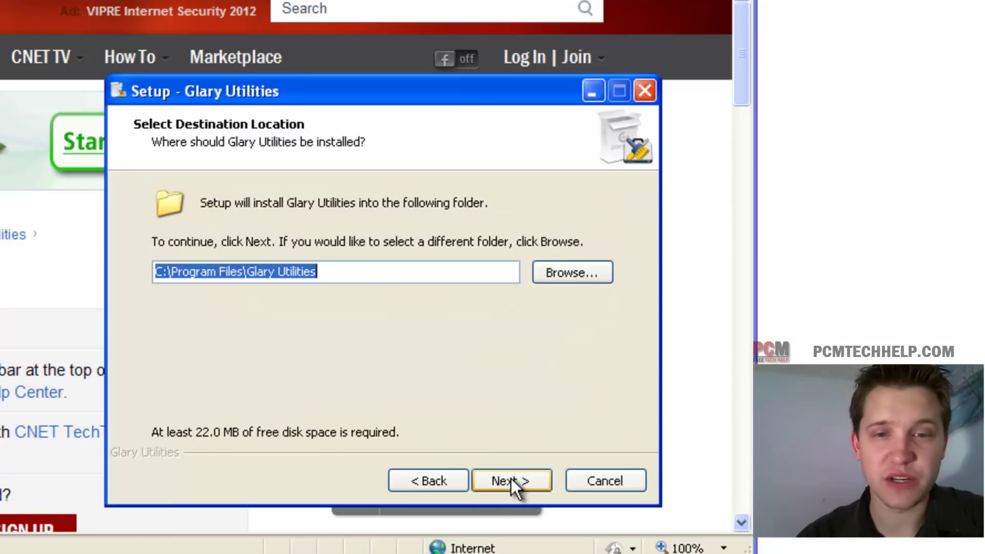
Install into the default C:\Program Files\Glary Utilities and Start Menu folders, launching Glary Utilities afterwards.
left_click(512, 480)
left_click(515, 477)
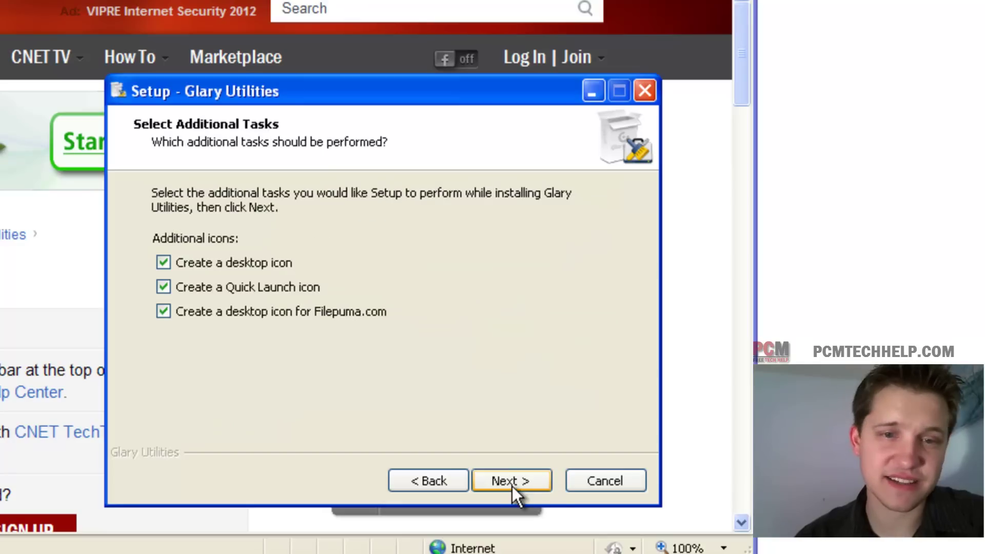
left_click(501, 478)
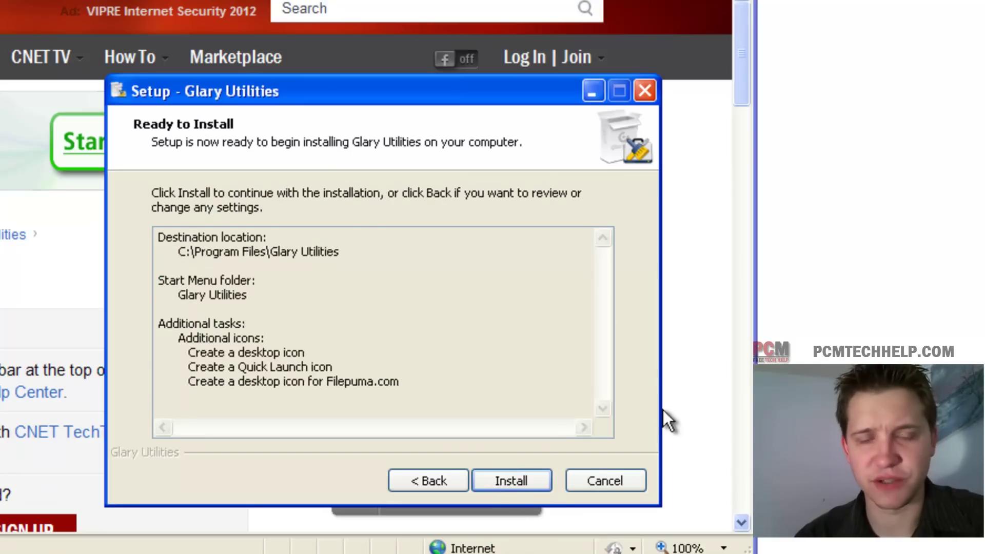
left_click(546, 479)
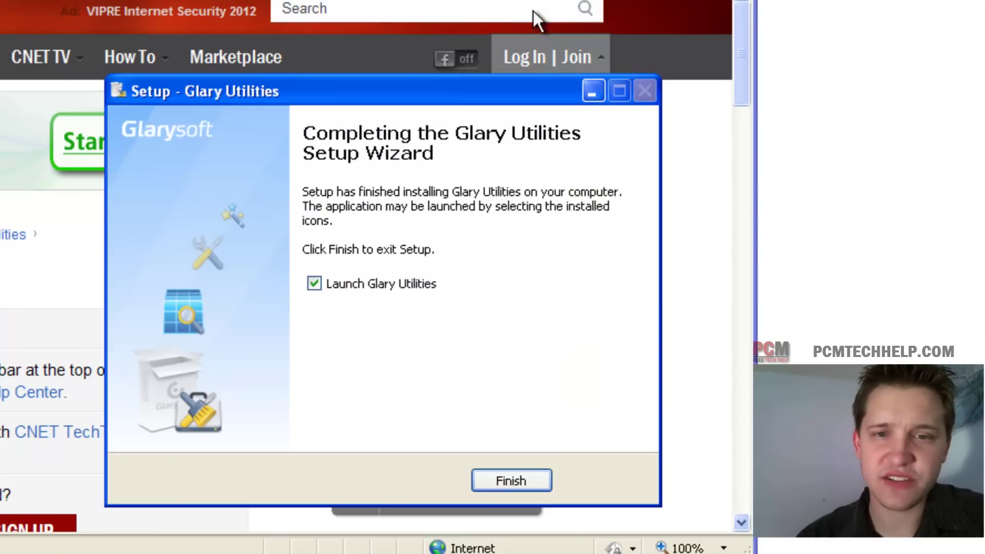
left_click(508, 476)
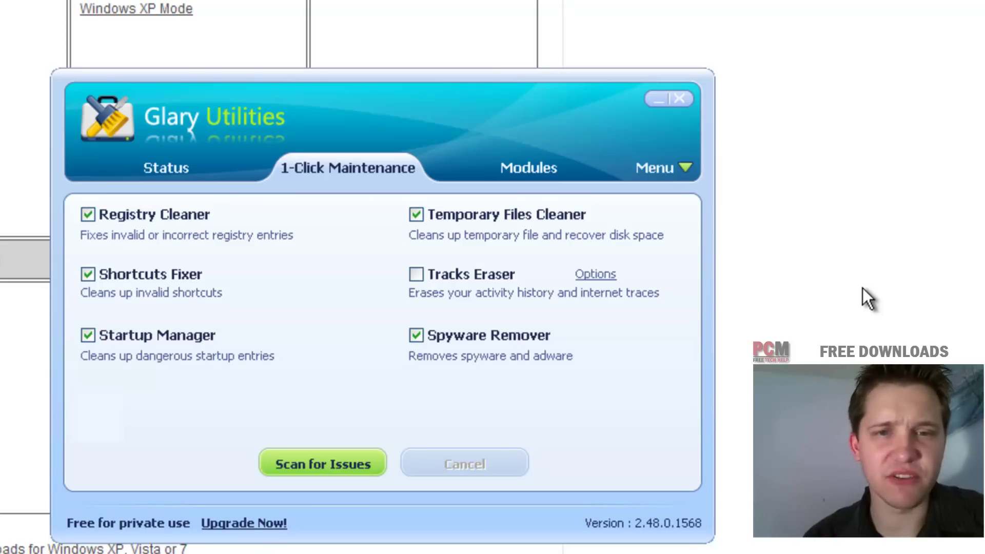
Launch Startup Manager from Modules > Optimize & Improve.
left_click(538, 172)
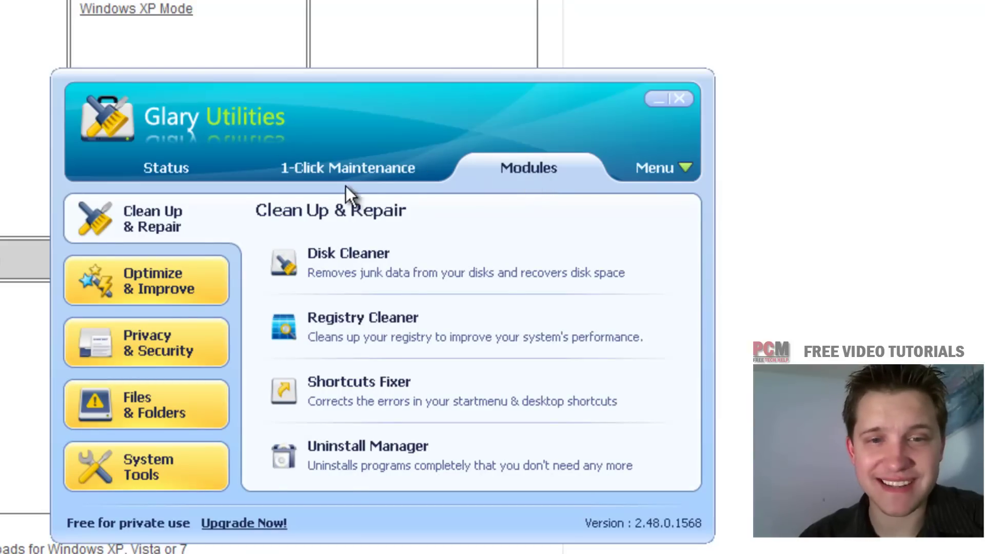
left_click(170, 288)
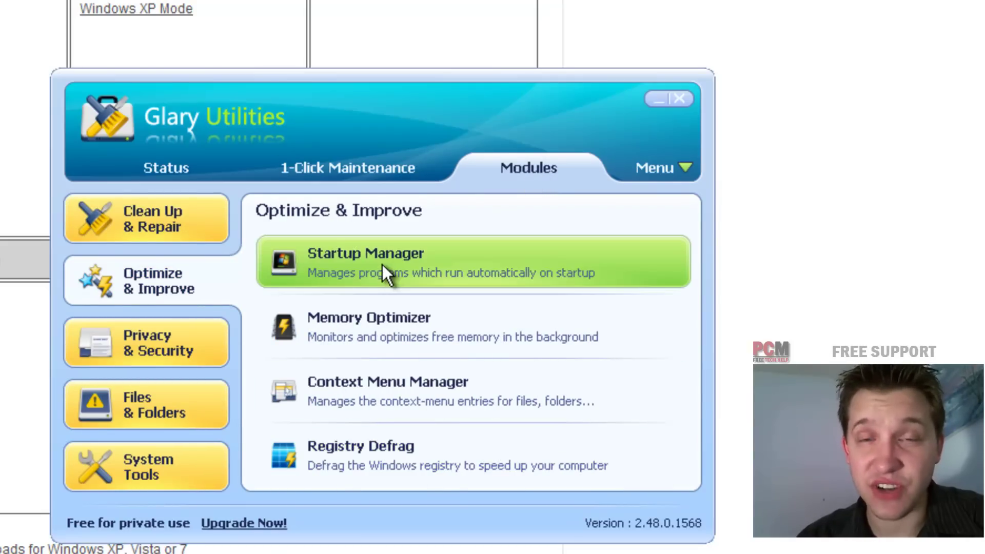
left_click(563, 248)
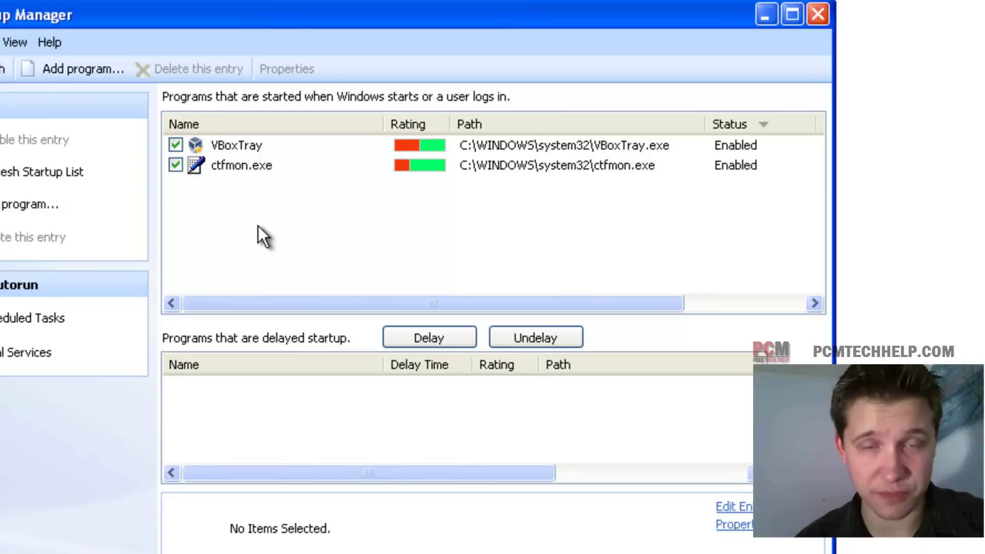
Sort startup entries by Rating in reverse and uncheck VBoxTray and ctfmon.exe.
left_click(411, 119)
left_click(409, 118)
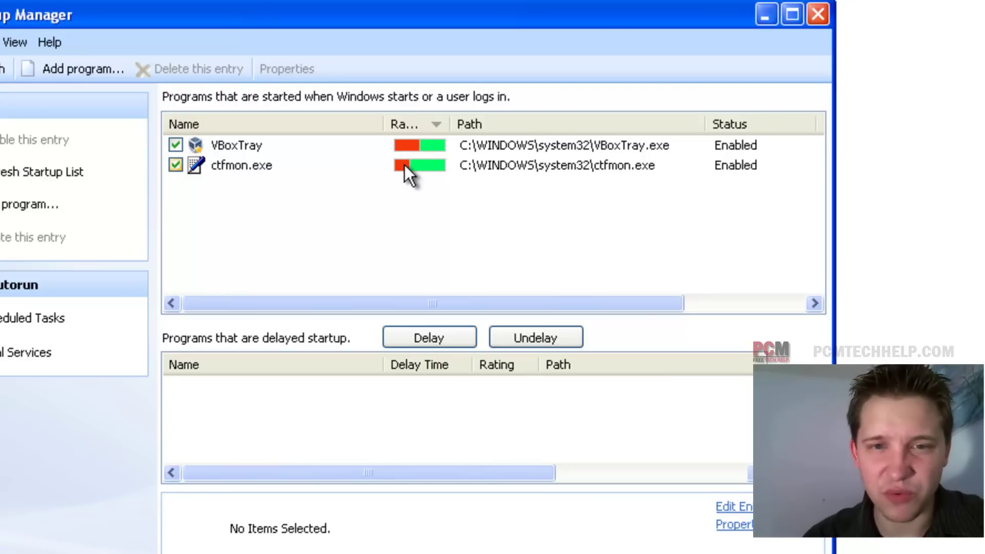
left_click(176, 146)
left_click(176, 165)
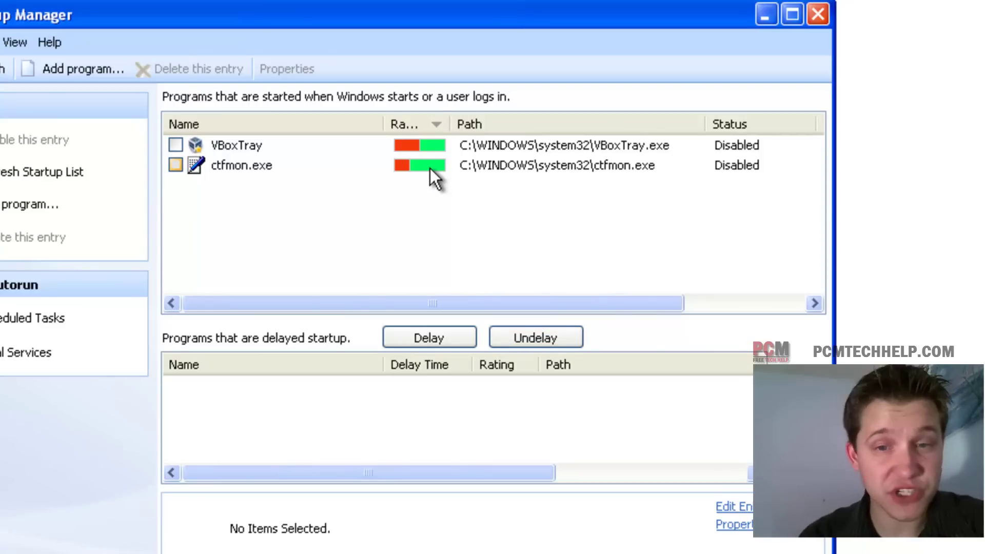
View the VBoxTray and ctfmon.exe entry details, narrowing the Path column.
left_click(661, 144)
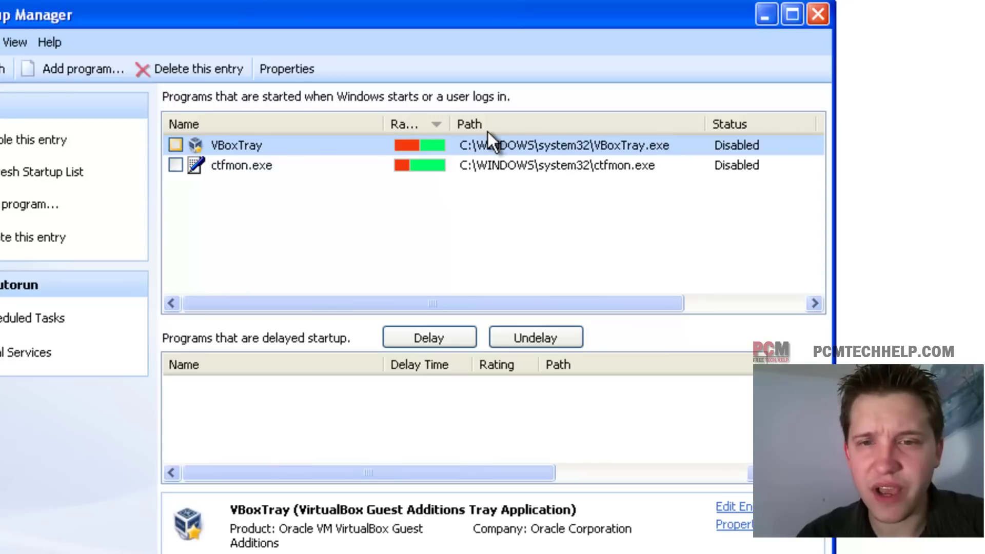
mouse_move(705, 123)
left_mouse_down()
mouse_move(719, 123)
mouse_move(680, 128)
mouse_move(732, 124)
mouse_move(706, 125)
left_mouse_up()
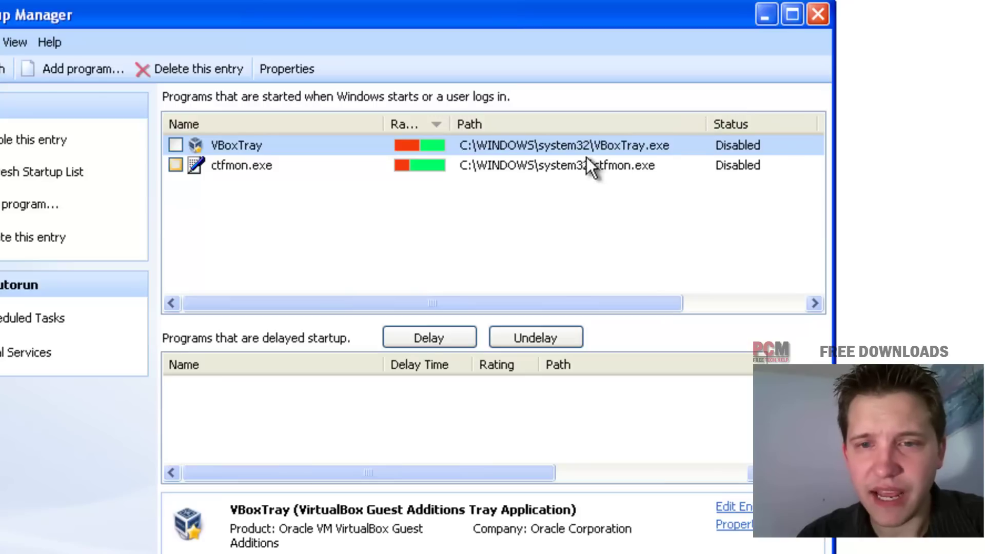
left_click(621, 167)
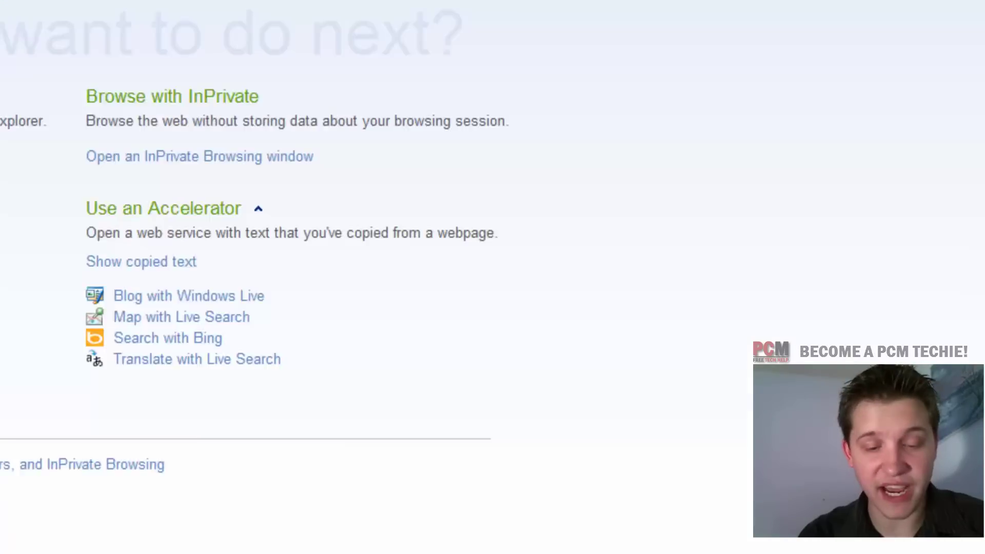
Google 'ctfmon.exe' and open How-To Geek's 'What is ctfmon.exe And Why Is It Running?' article.
type("google.com")
key("Return")
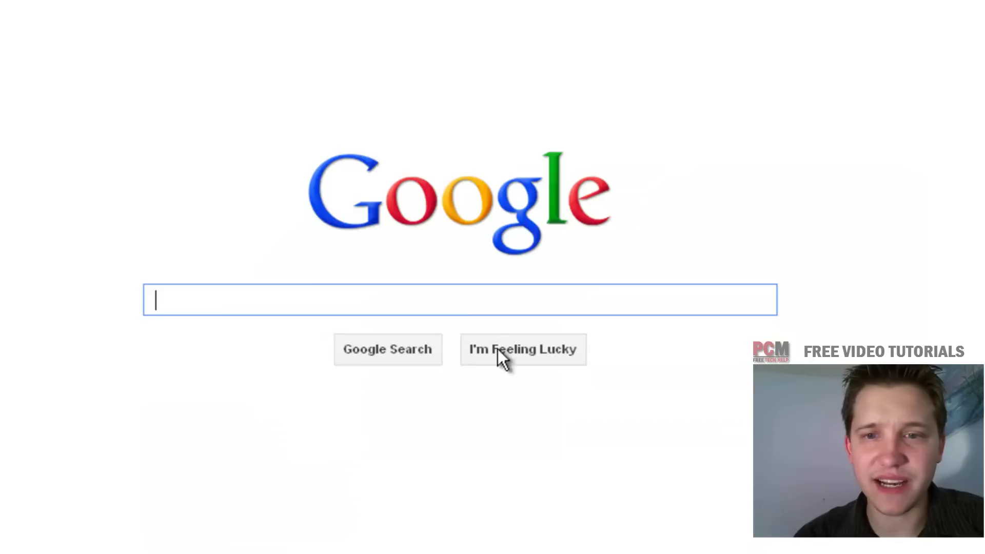
type("ctfmon.exe")
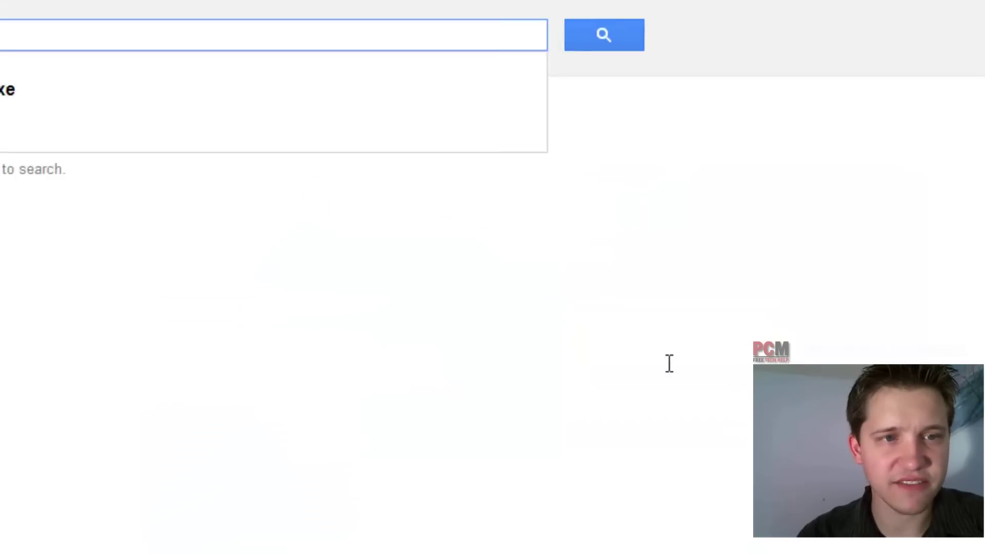
key("Return")
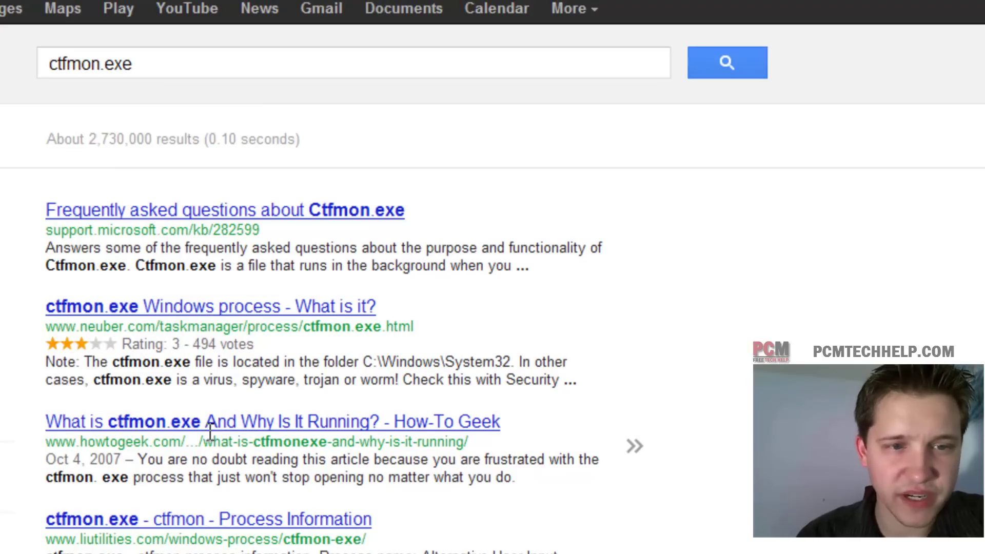
left_click(277, 423)
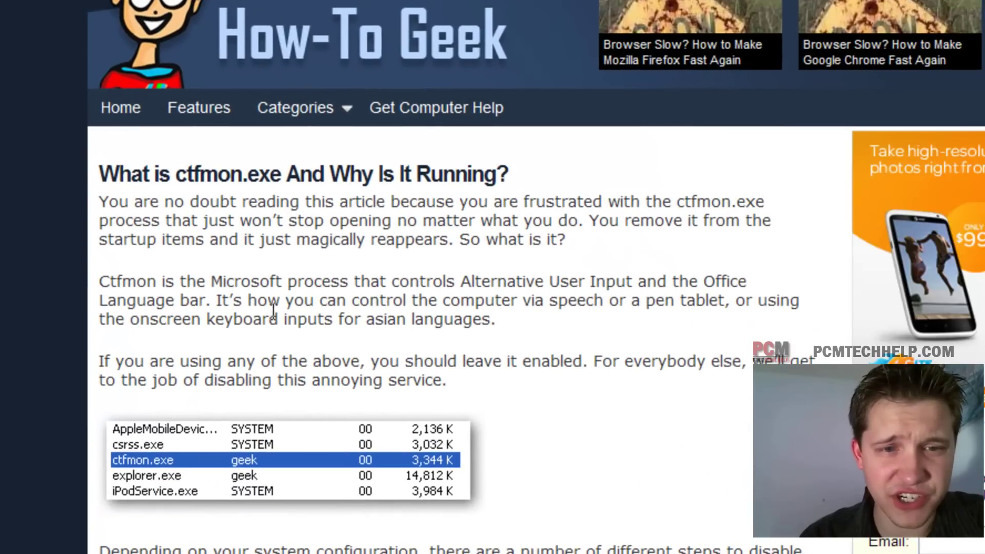
scroll(589, 404, "down", 3)
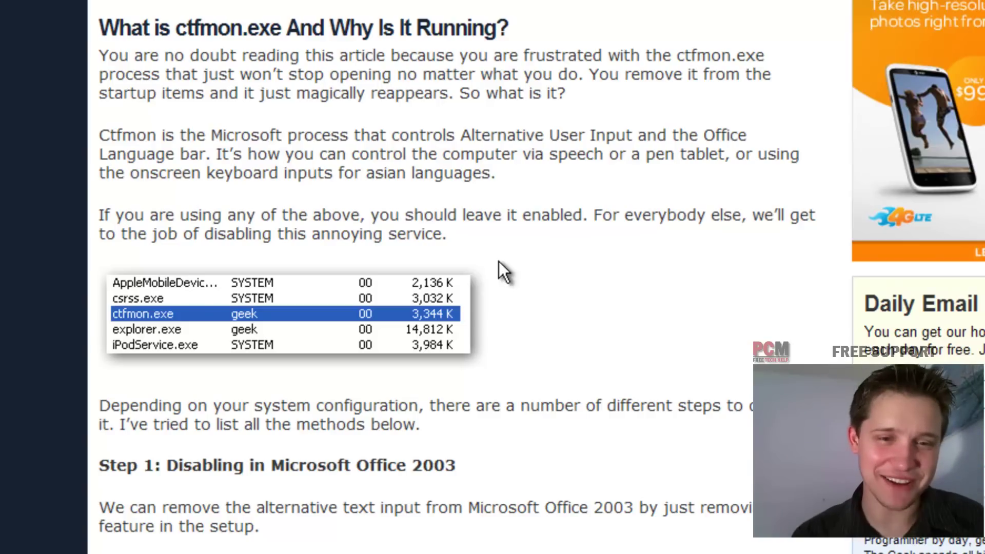
Close Internet Explorer with all tabs, recheck the disabled entries in Startup Manager, then close it.
key("alt+F4")
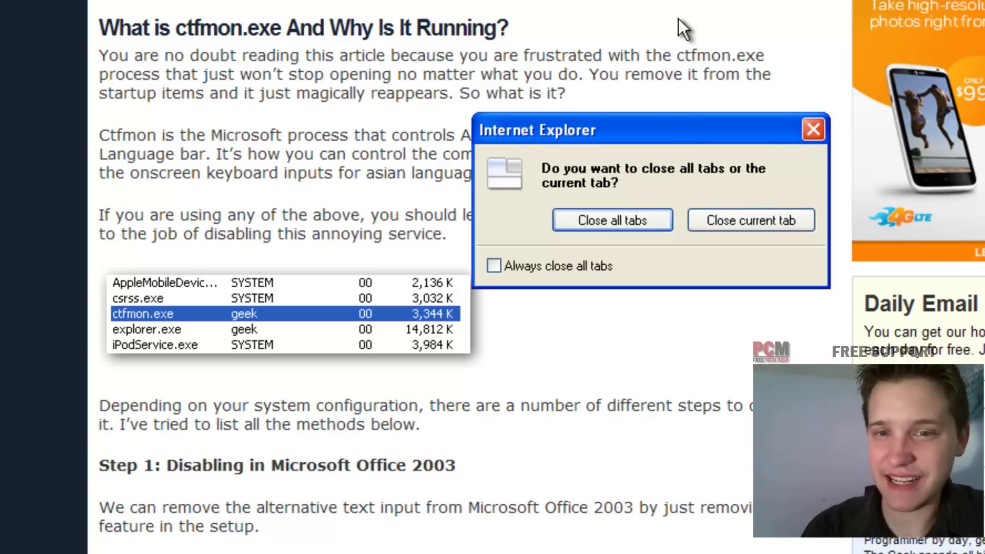
left_click(648, 219)
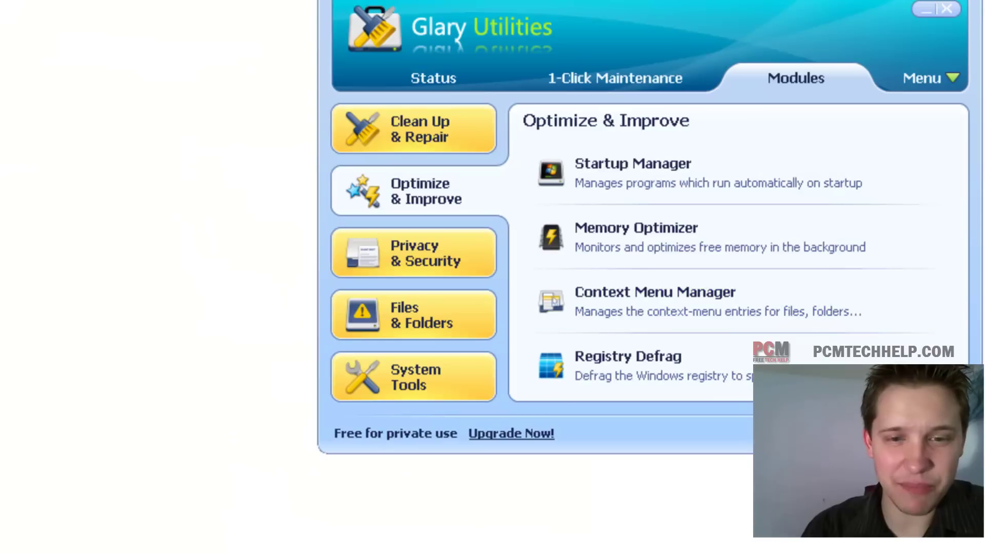
left_click(620, 192)
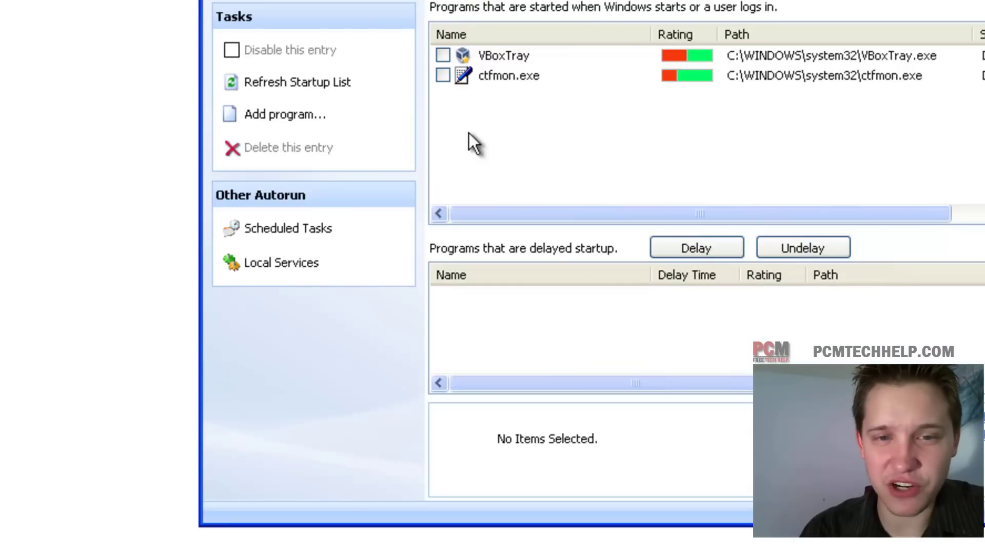
key("alt+F4")
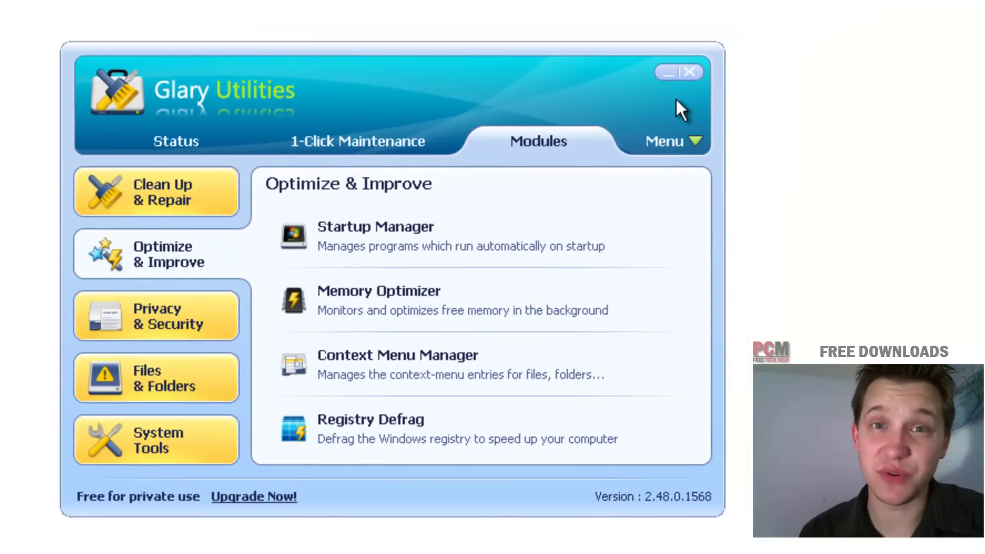
Close the Glary Utilities main window.
left_click(692, 71)
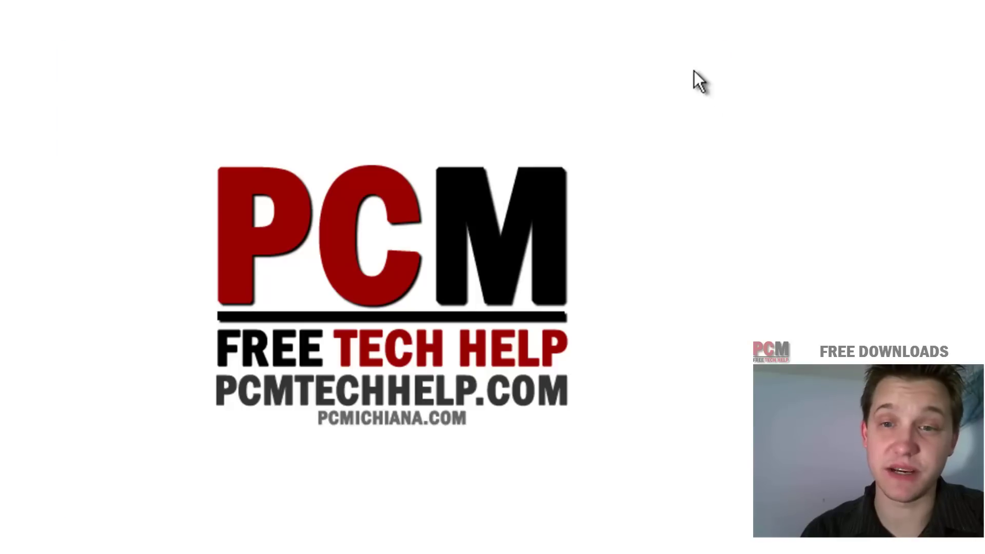